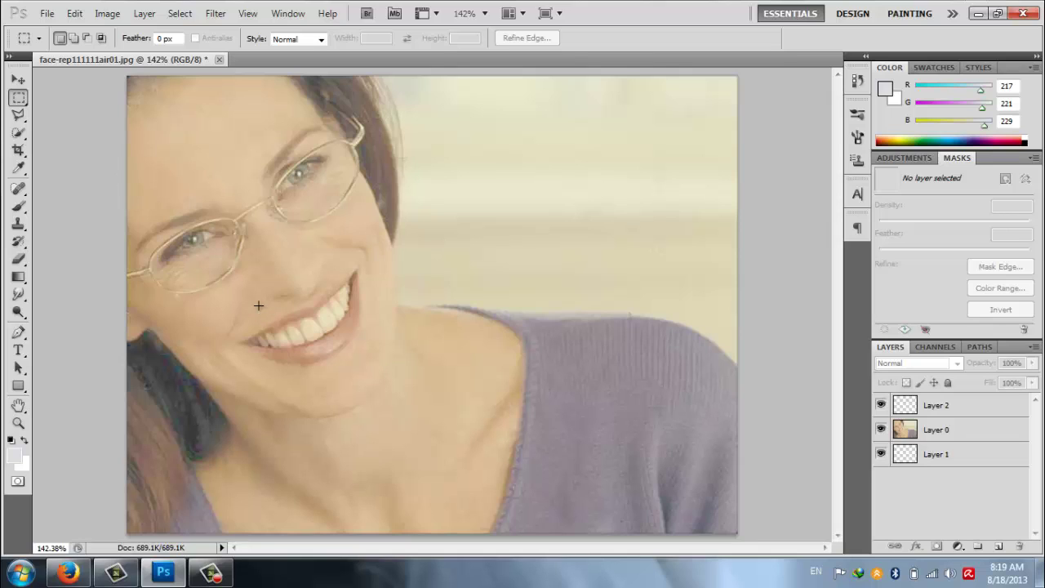
Activate the Brush tool and examine its tool presets, size, hardness and brush tip choices.
key(v)
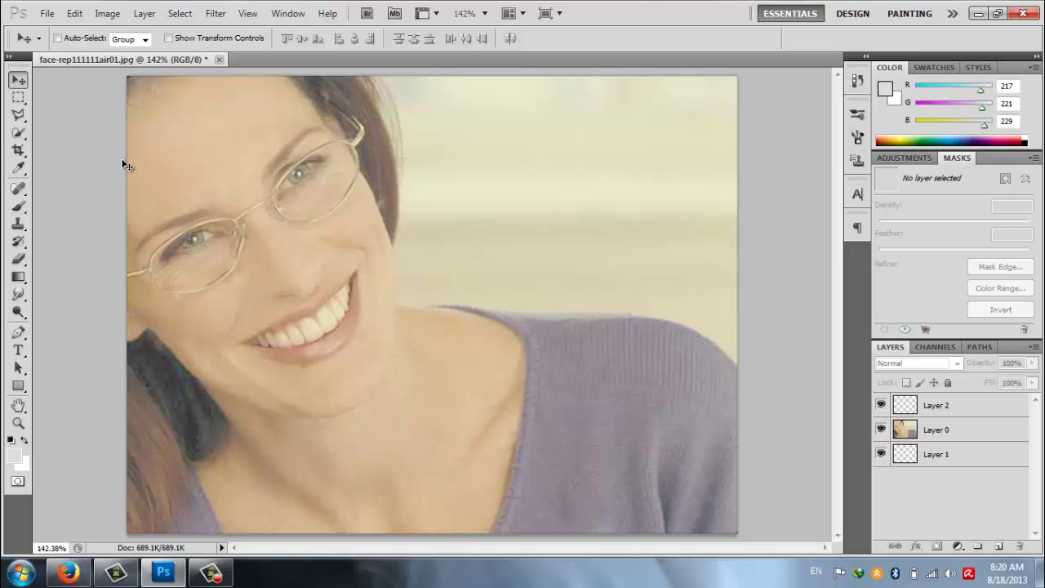
click(19, 207)
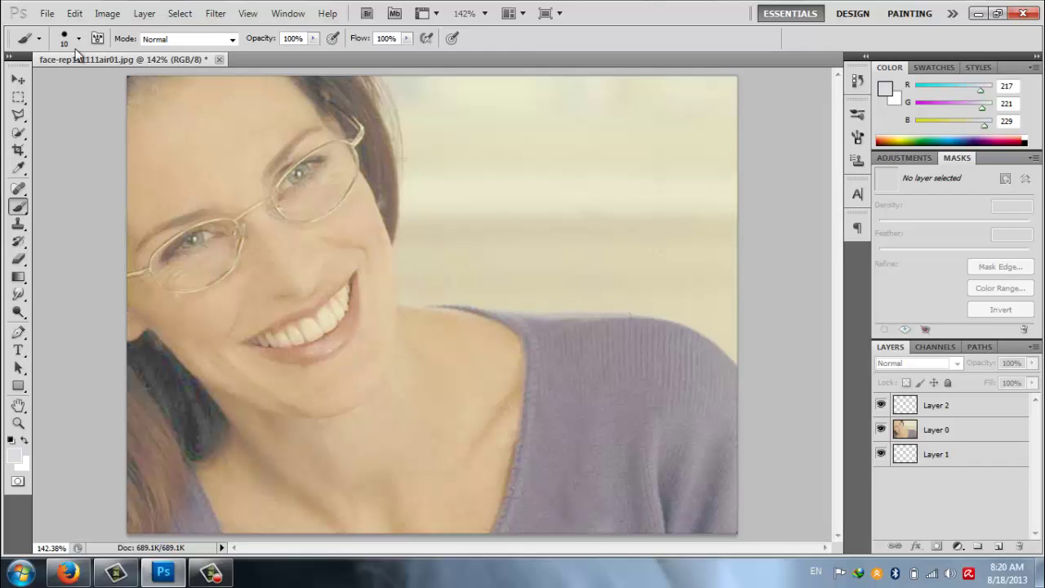
click(38, 39)
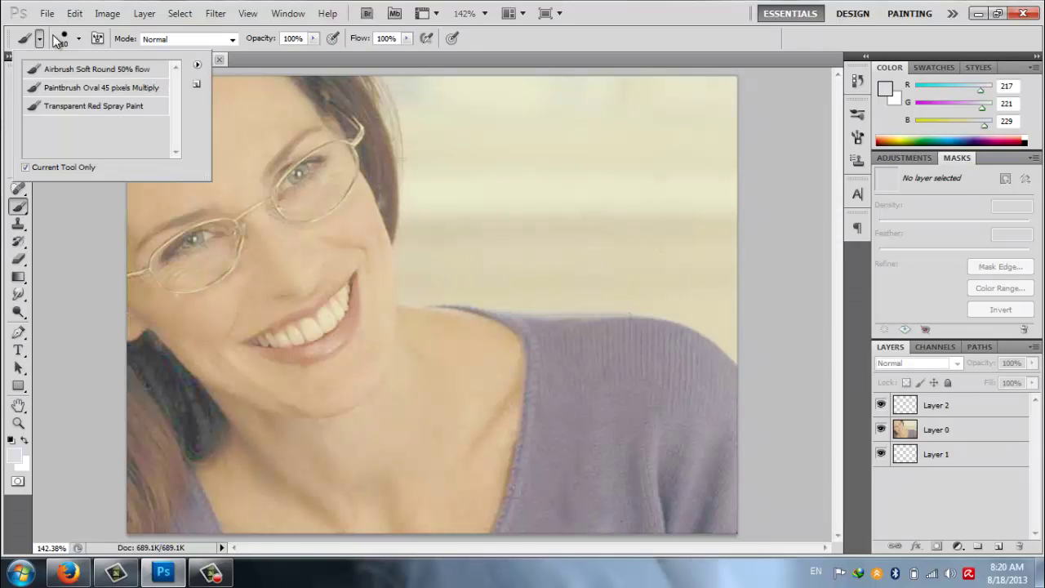
click(62, 39)
click(63, 41)
click(61, 41)
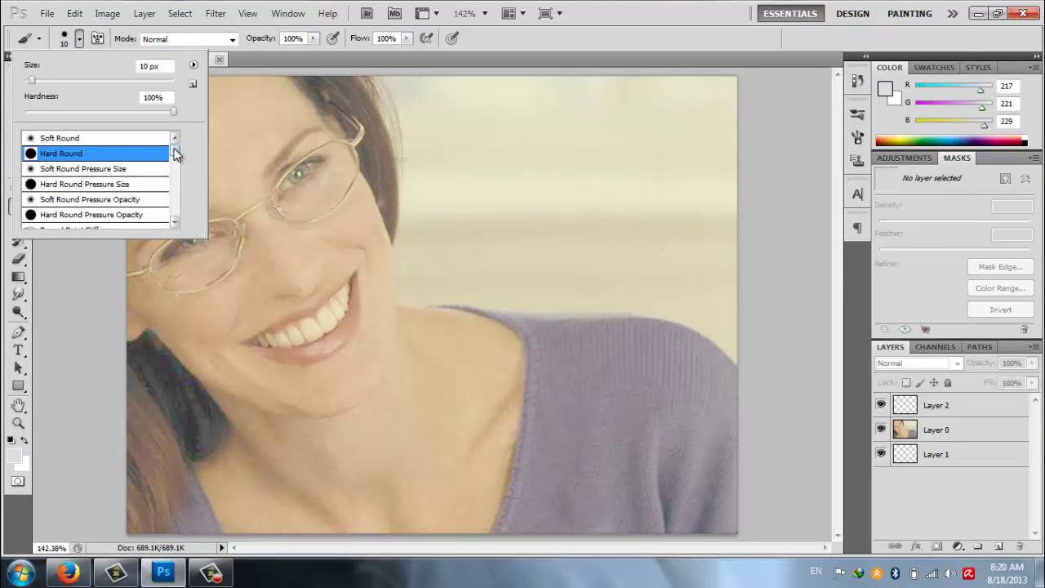
drag(176, 155, 172, 156)
click(128, 43)
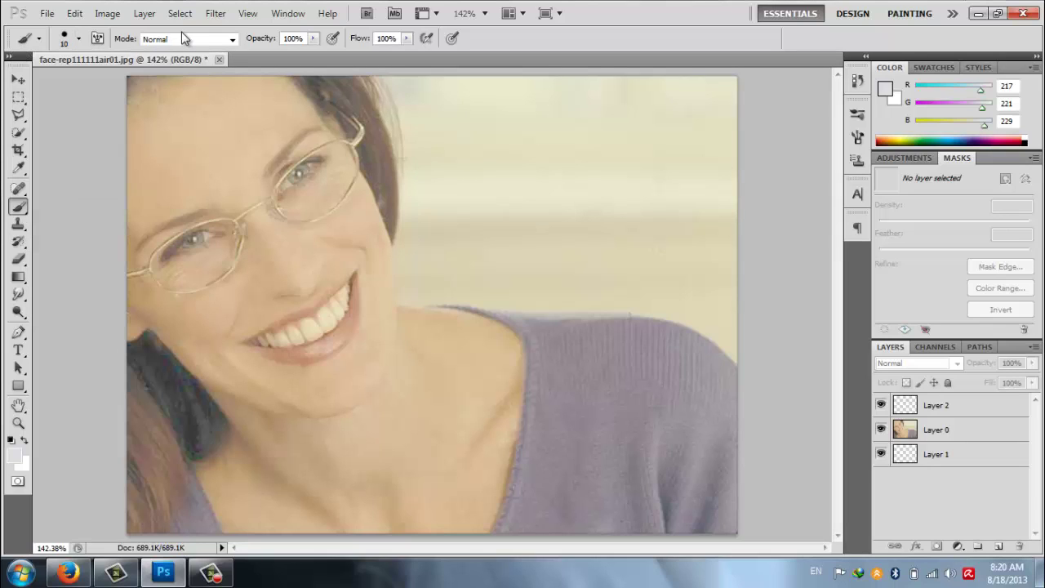
Examine the Brush tool's blending modes along with its opacity and flow settings.
click(183, 44)
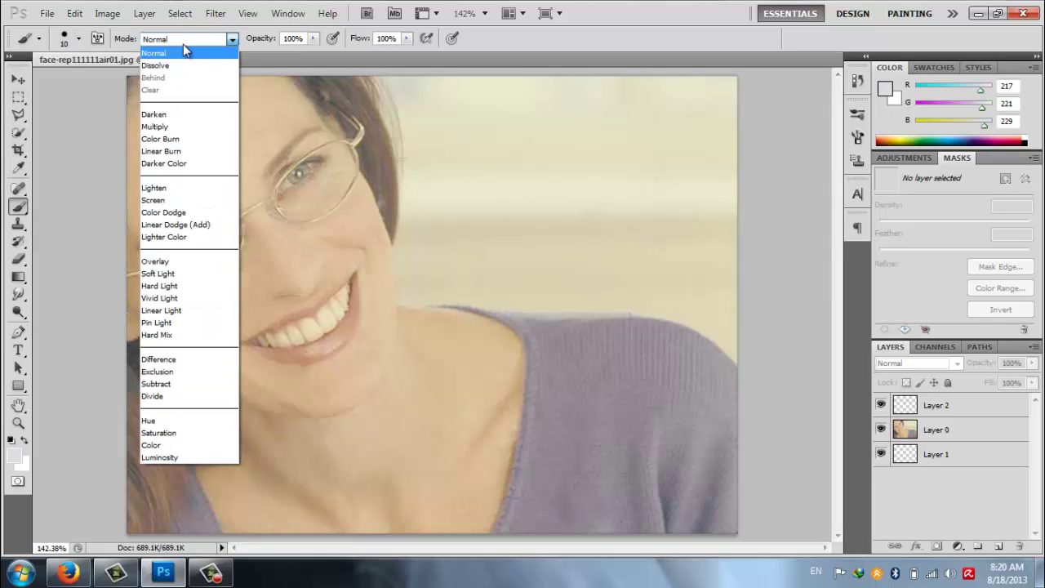
click(183, 47)
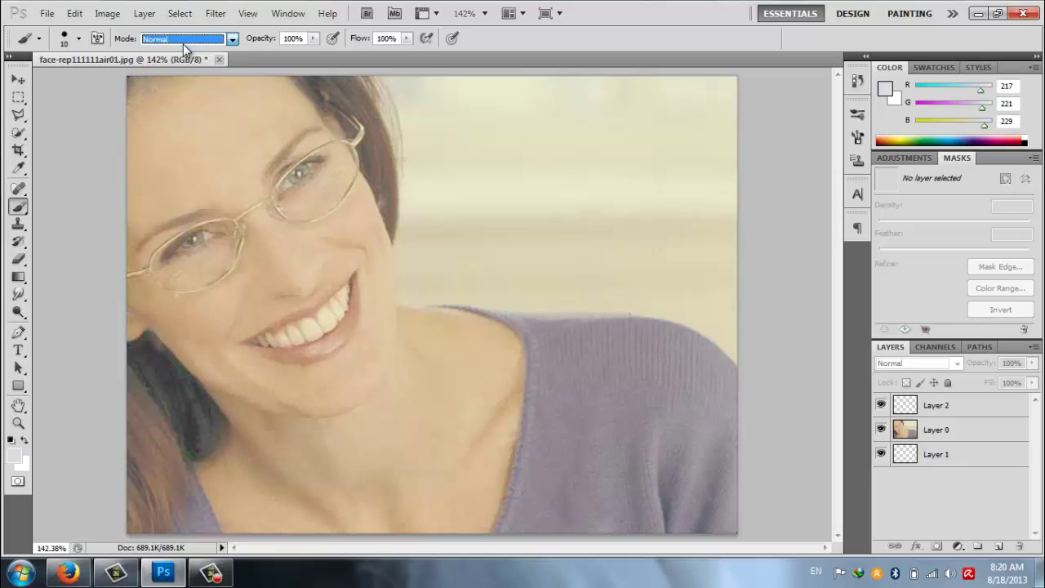
click(254, 40)
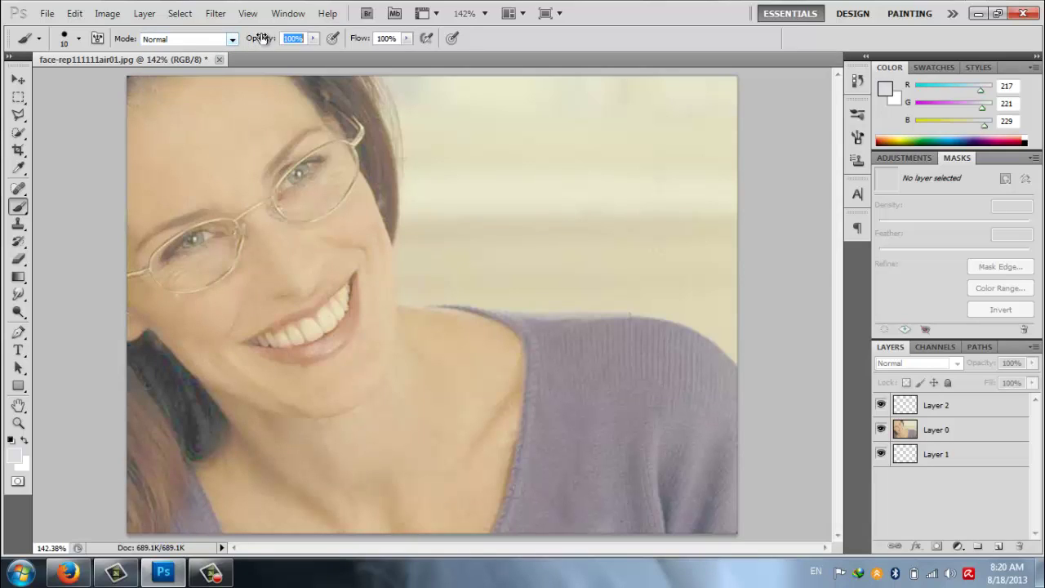
click(255, 45)
click(286, 42)
click(406, 44)
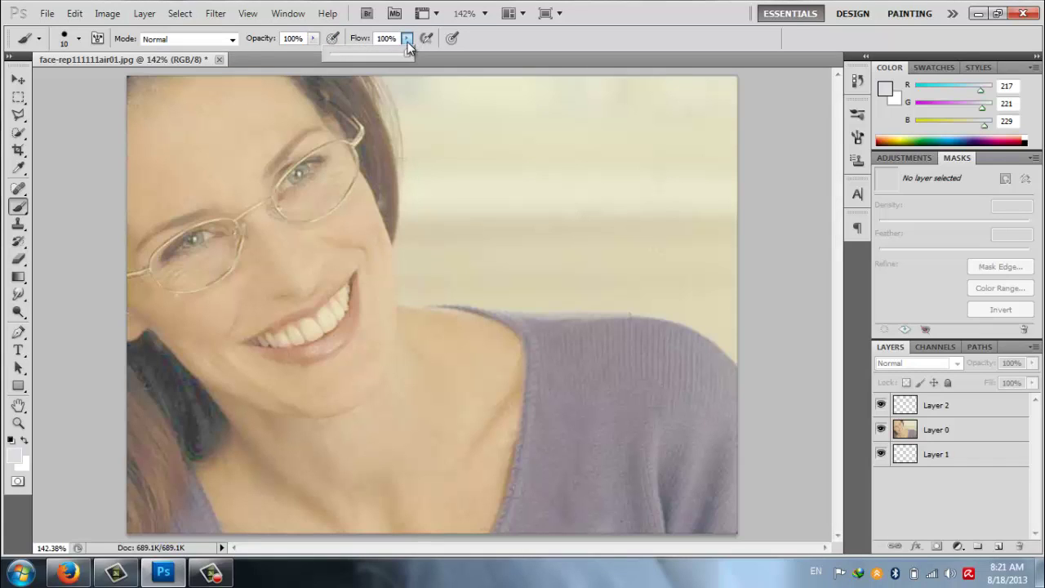
click(484, 33)
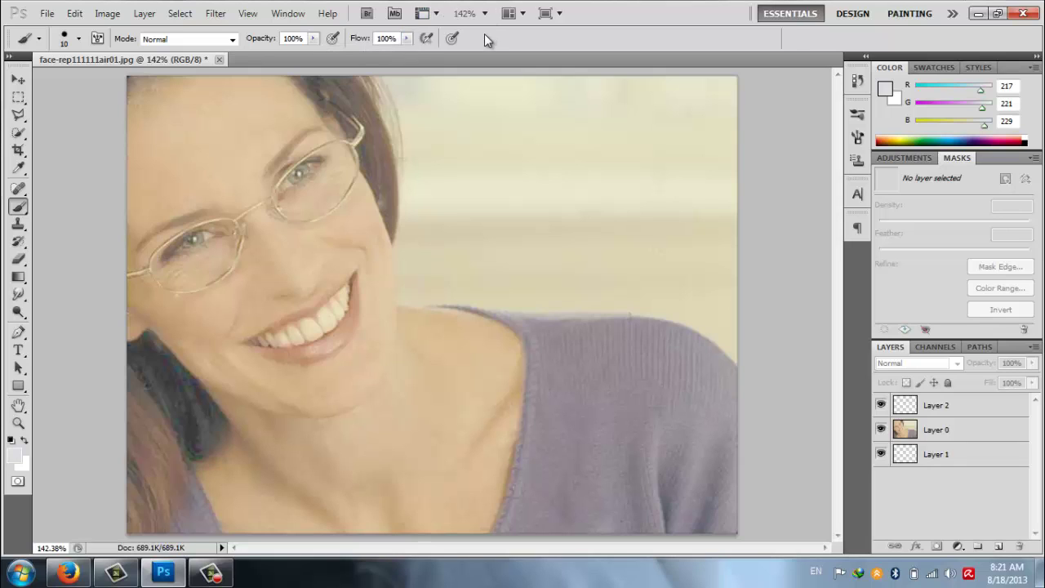
Compare the options of the Eraser, Rectangle and Brush tools, including the Eraser's size and hardness settings.
click(18, 263)
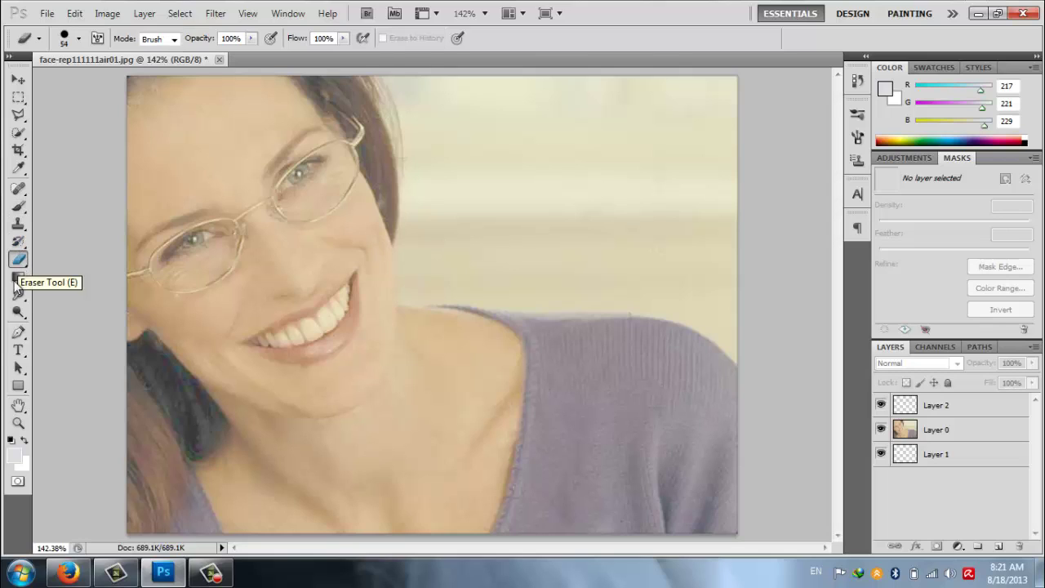
click(19, 387)
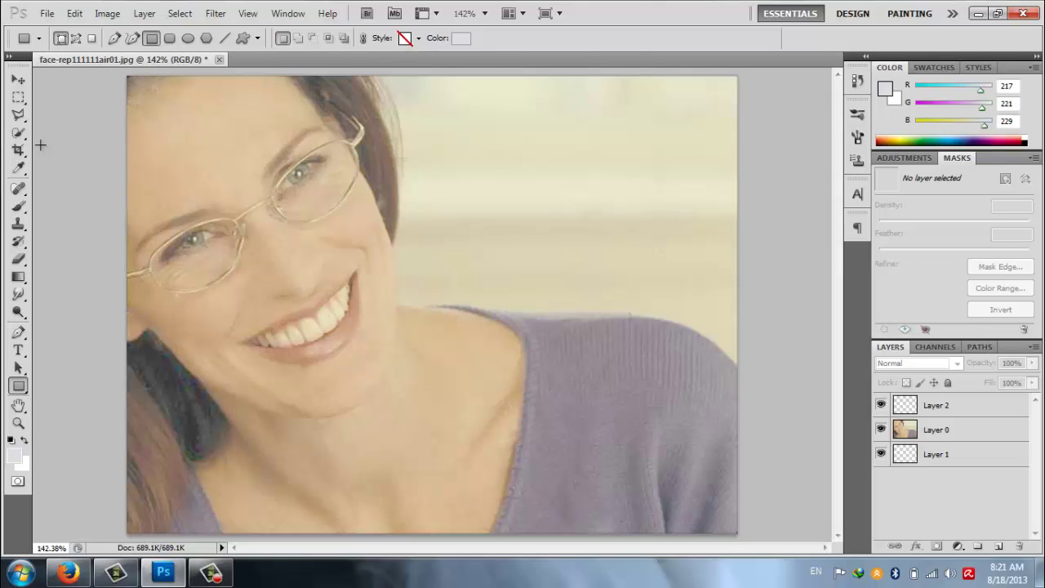
click(22, 207)
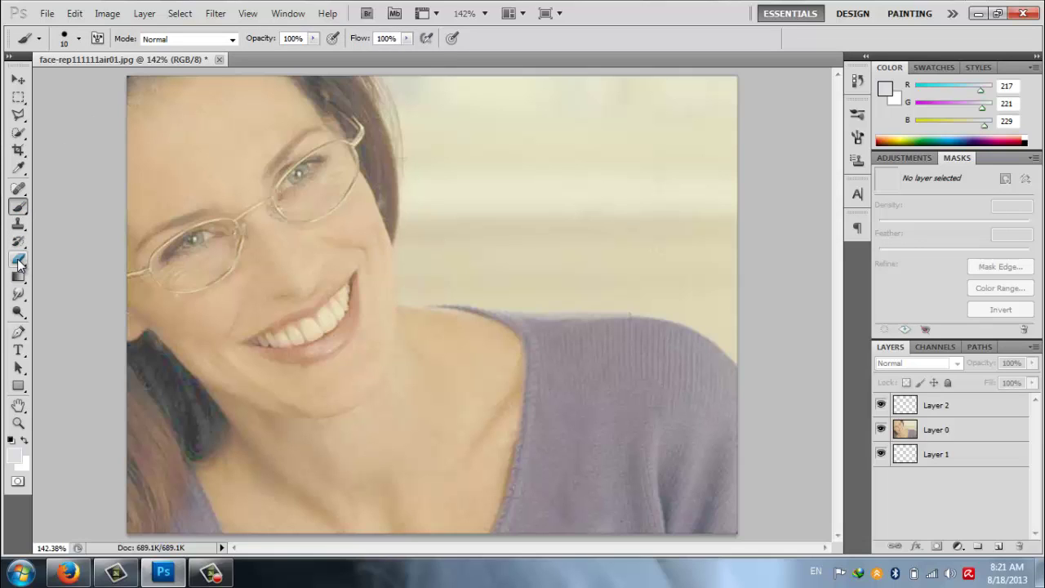
click(18, 261)
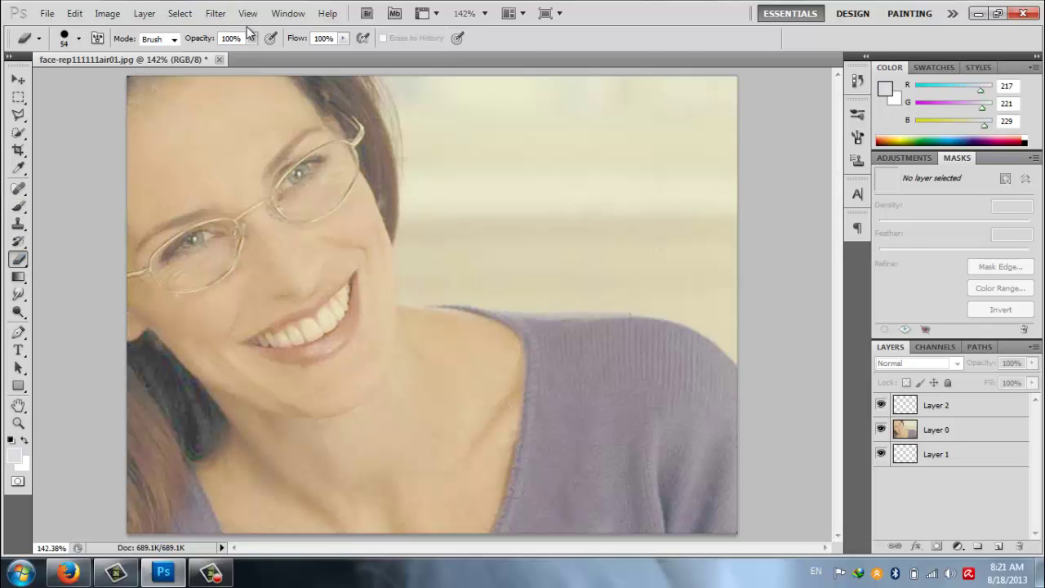
click(74, 39)
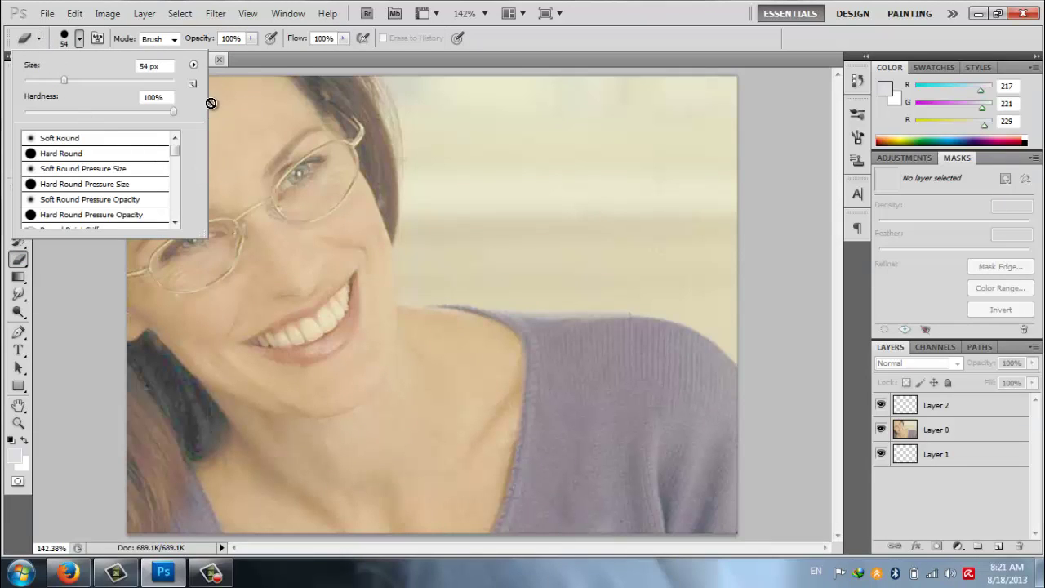
click(236, 42)
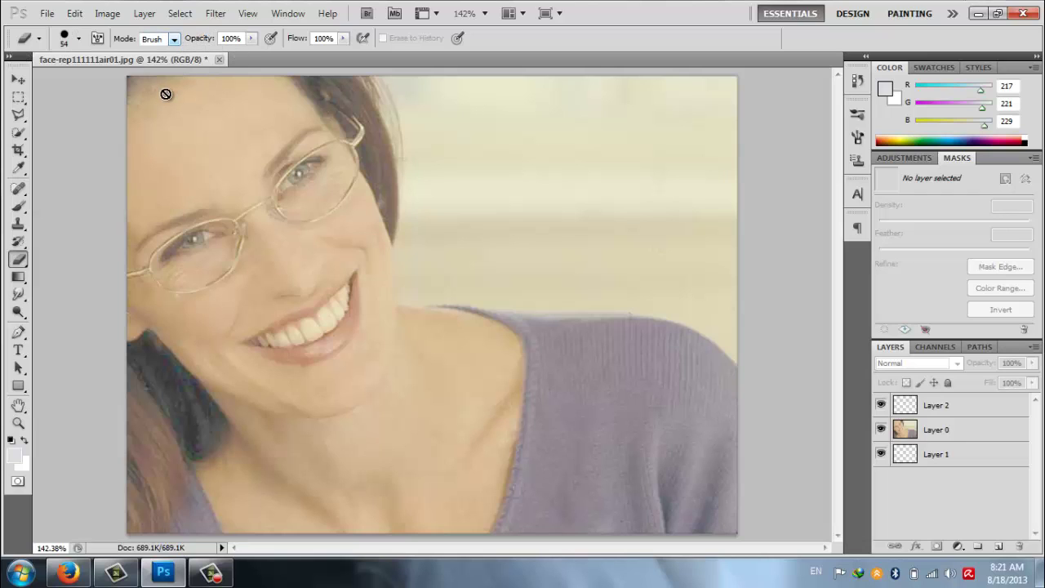
Activate the Move tool and open the Save As dialog at its restored size, keeping the file name face-rep111111air01.
click(18, 83)
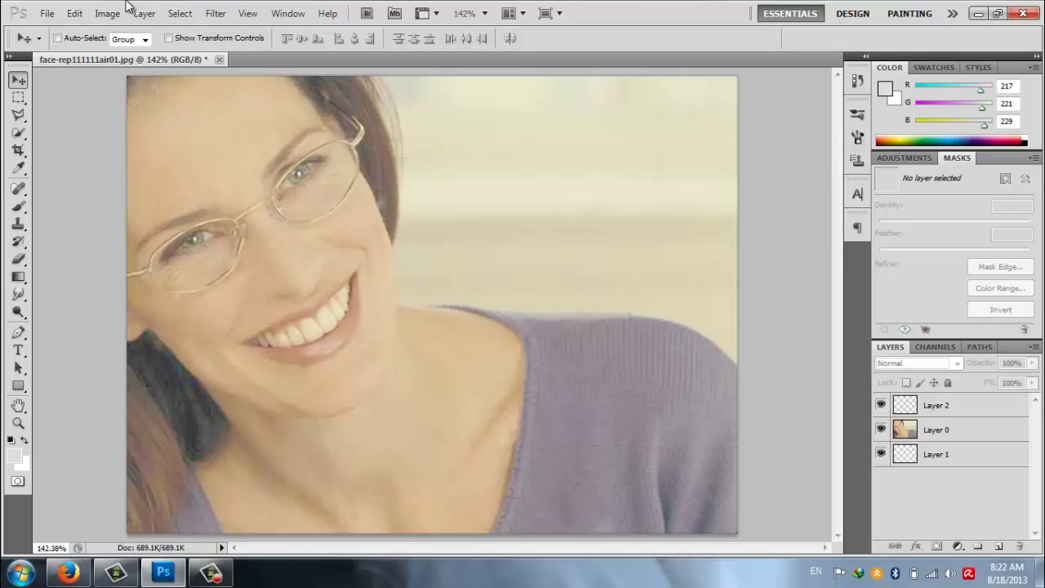
click(47, 14)
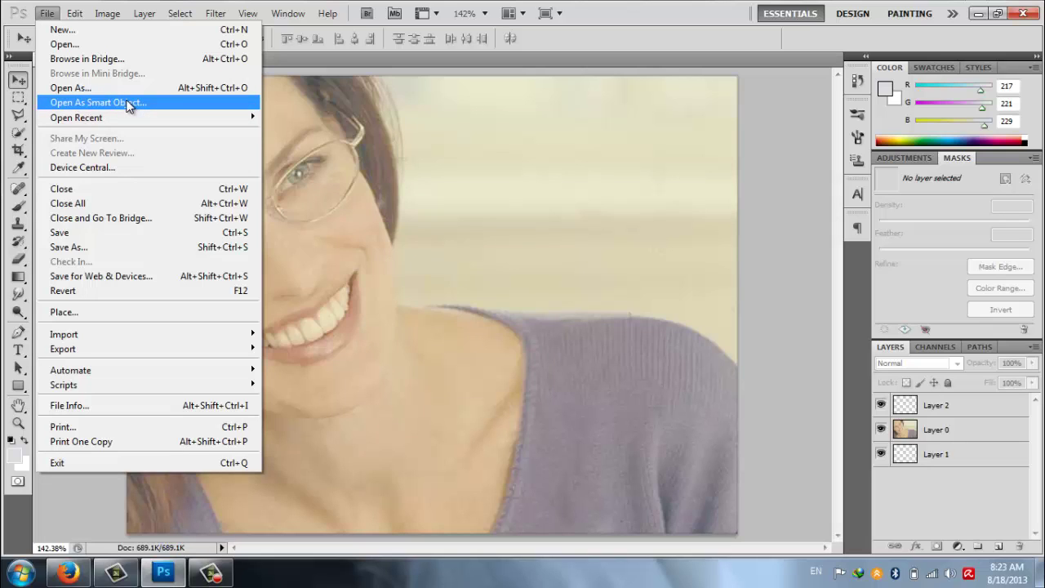
mouse_move(127, 119)
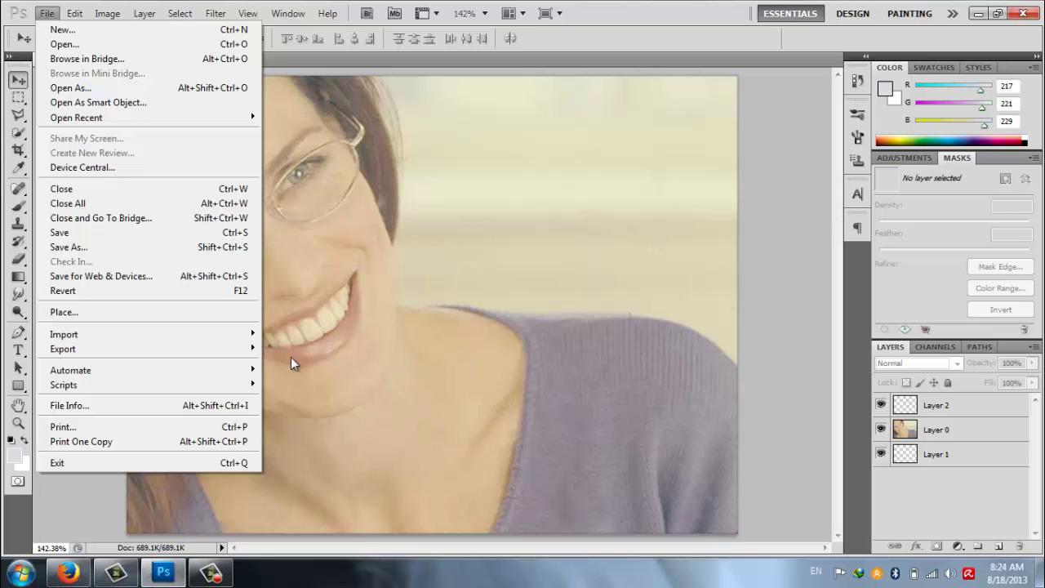
click(169, 246)
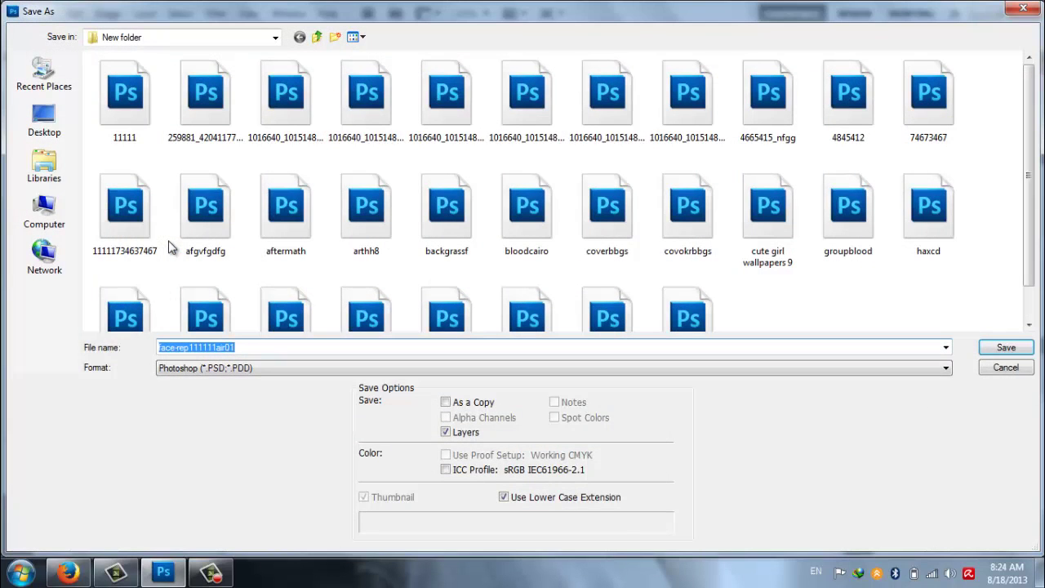
double_click(960, 16)
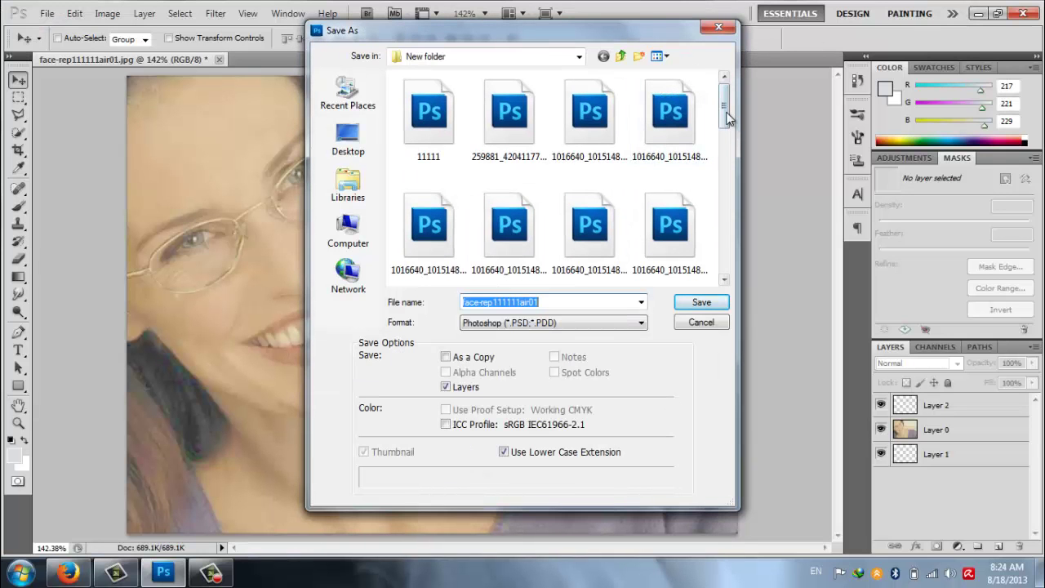
drag(727, 117, 727, 82)
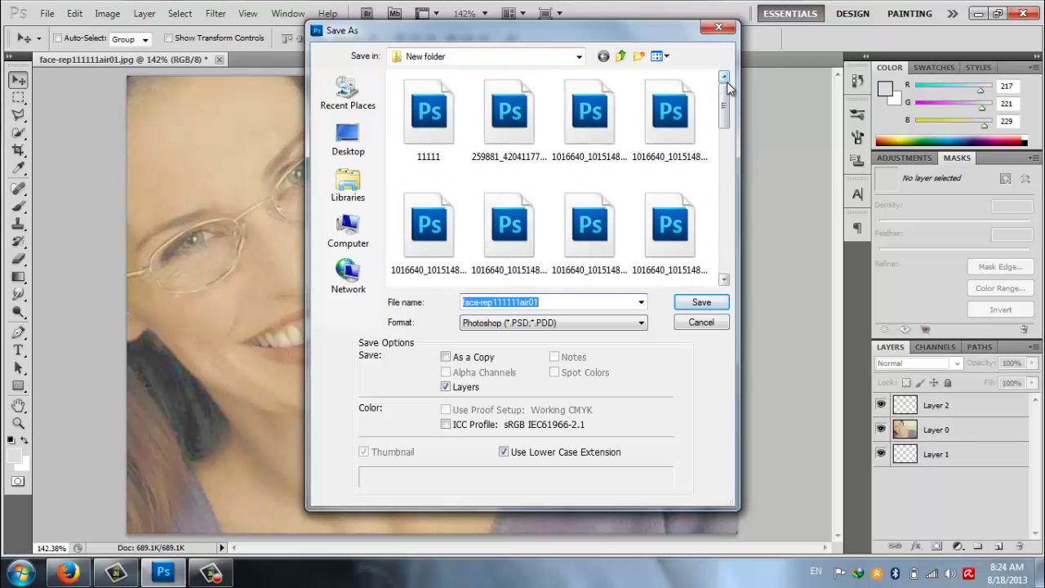
click(558, 304)
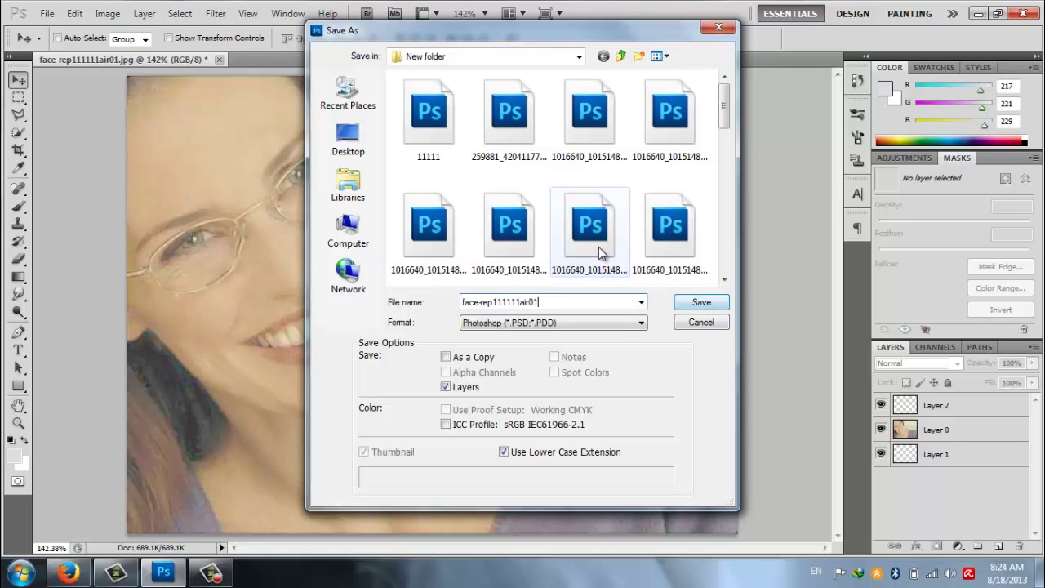
key(Tab)
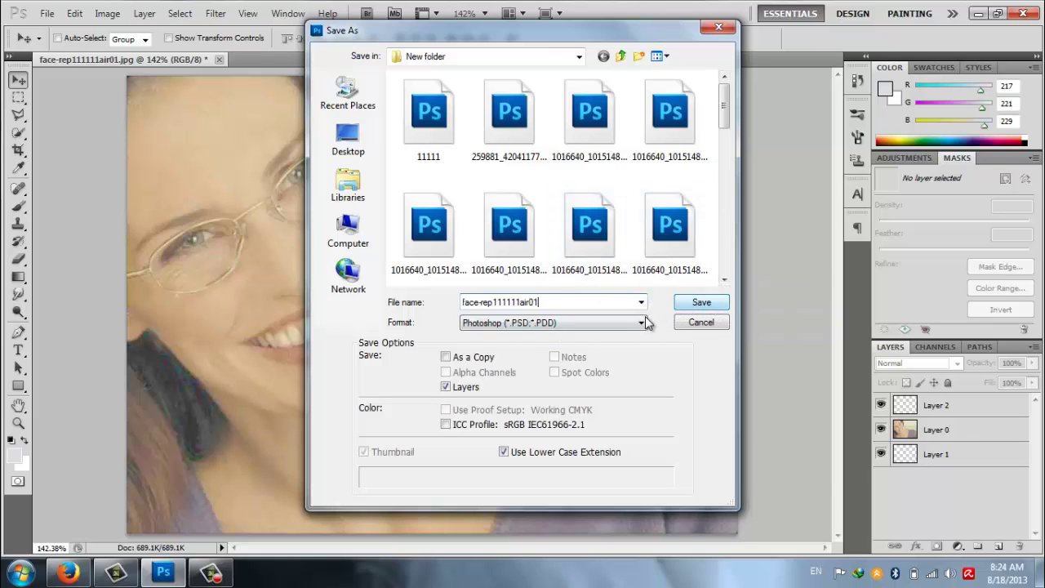
key(shift+Tab)
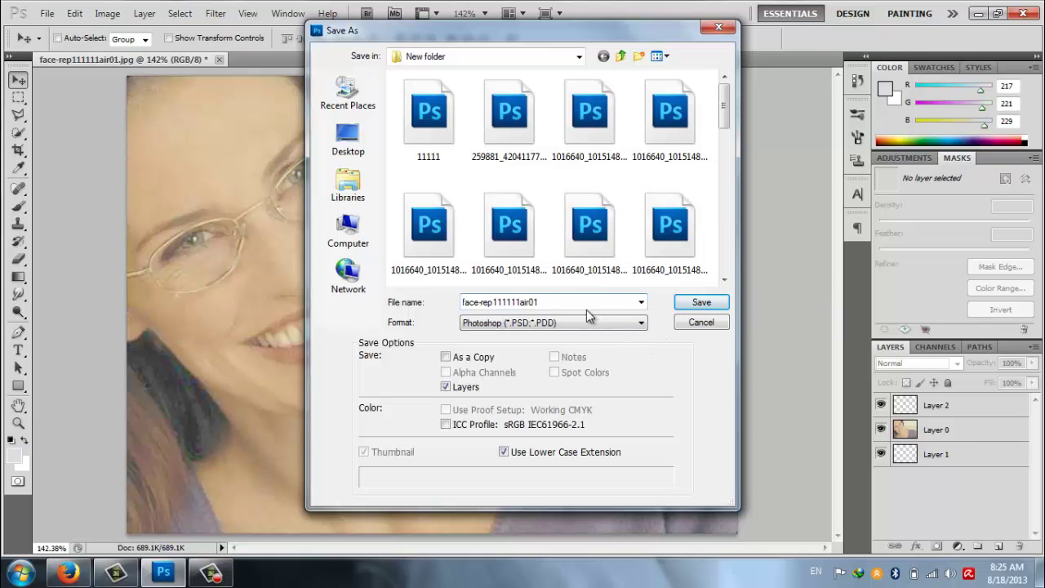
key(Tab)
Save a JPEG copy as face-rep111111air01.jpg on the Desktop at maximum quality 10, Progressive with 3 scans.
click(622, 325)
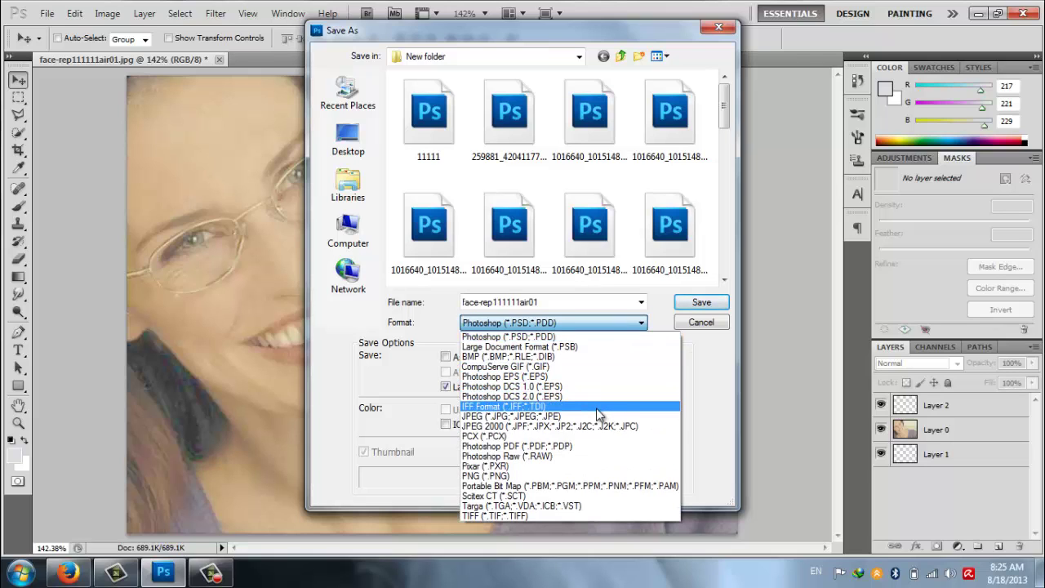
click(599, 418)
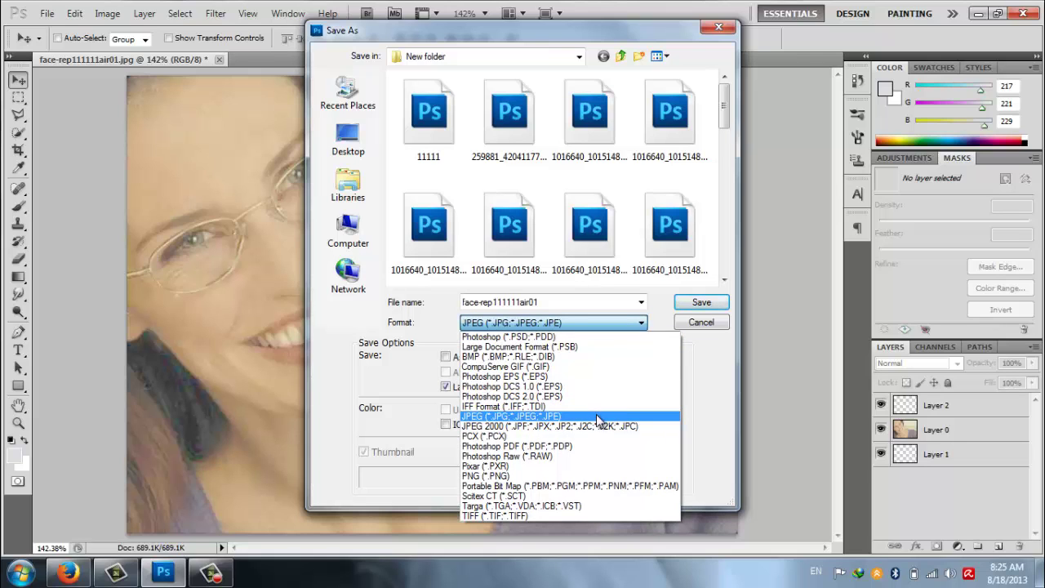
click(599, 418)
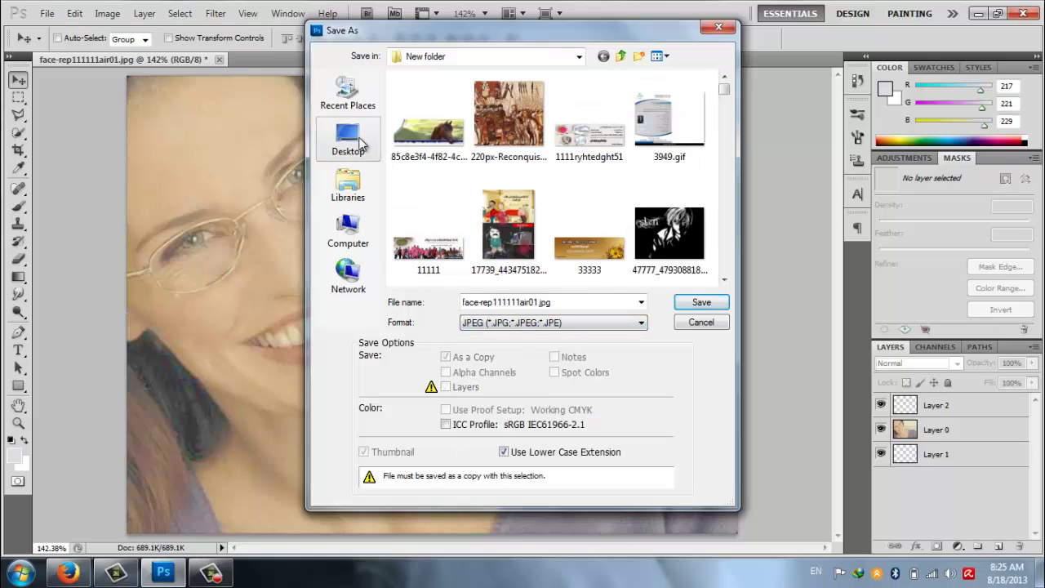
click(362, 144)
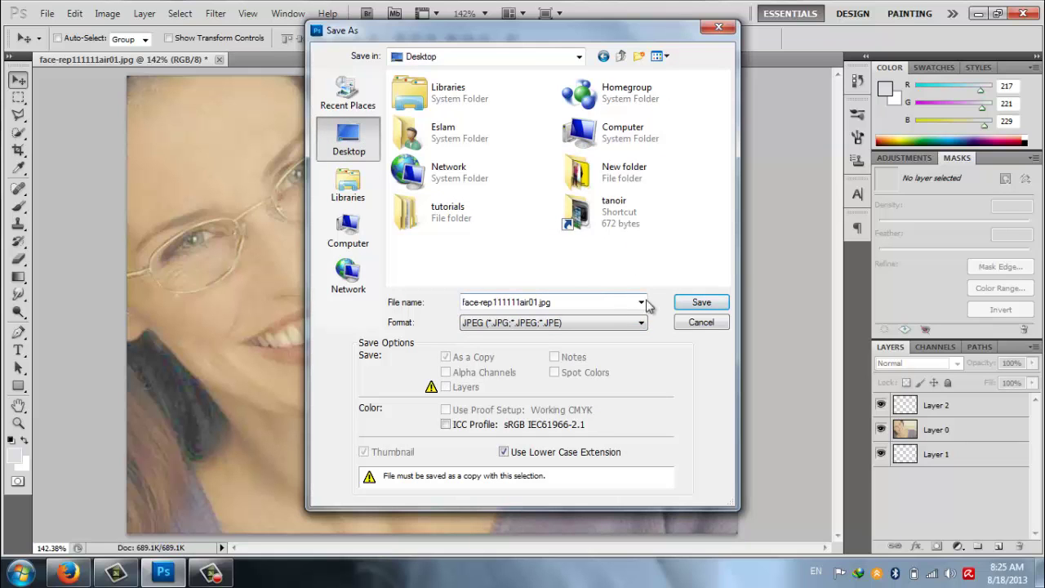
click(700, 302)
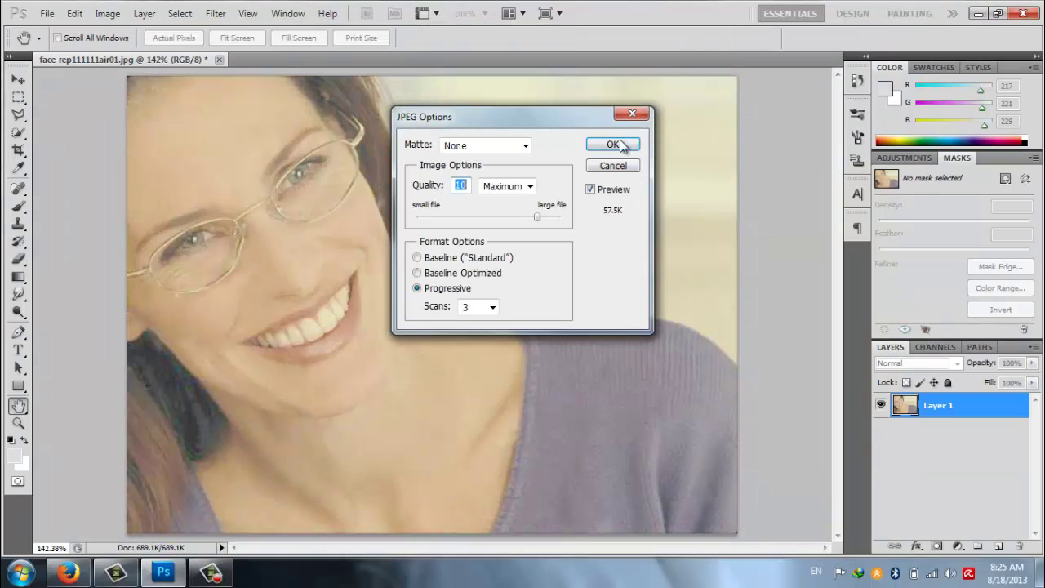
click(614, 145)
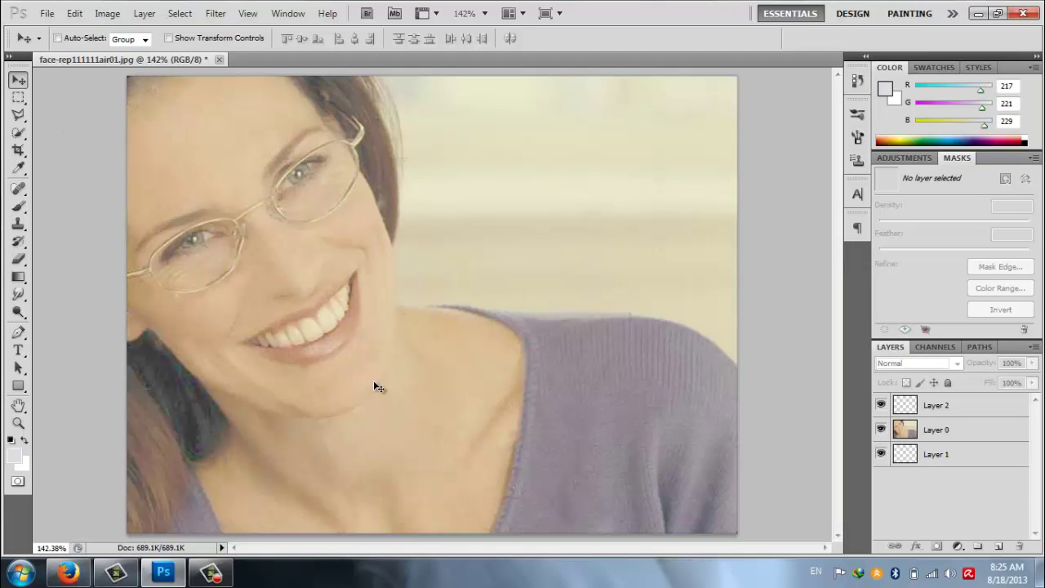
Examine the Edit commands for undoing the brush stroke and stepping forward or backward.
click(47, 14)
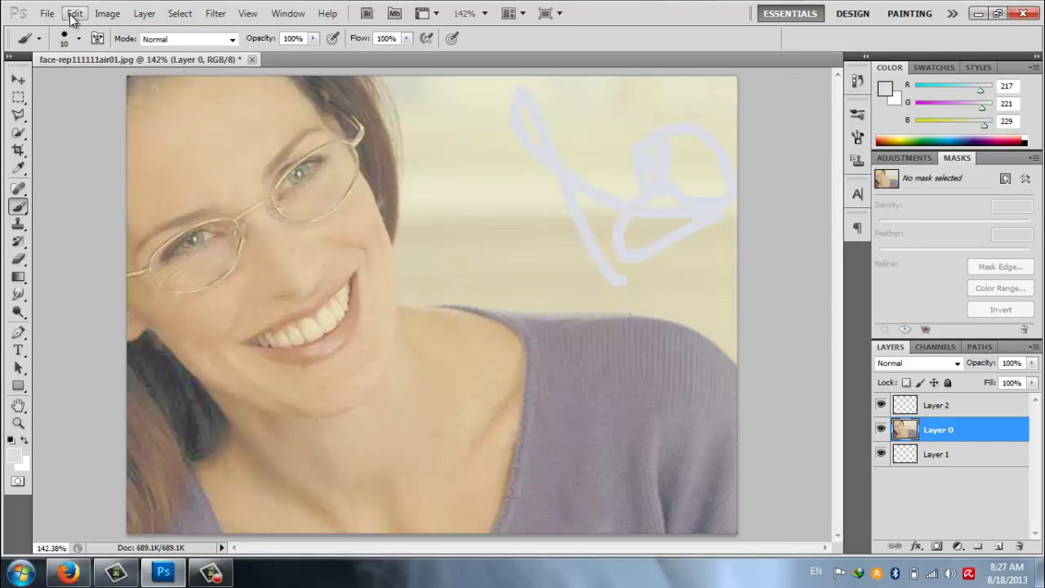
click(75, 14)
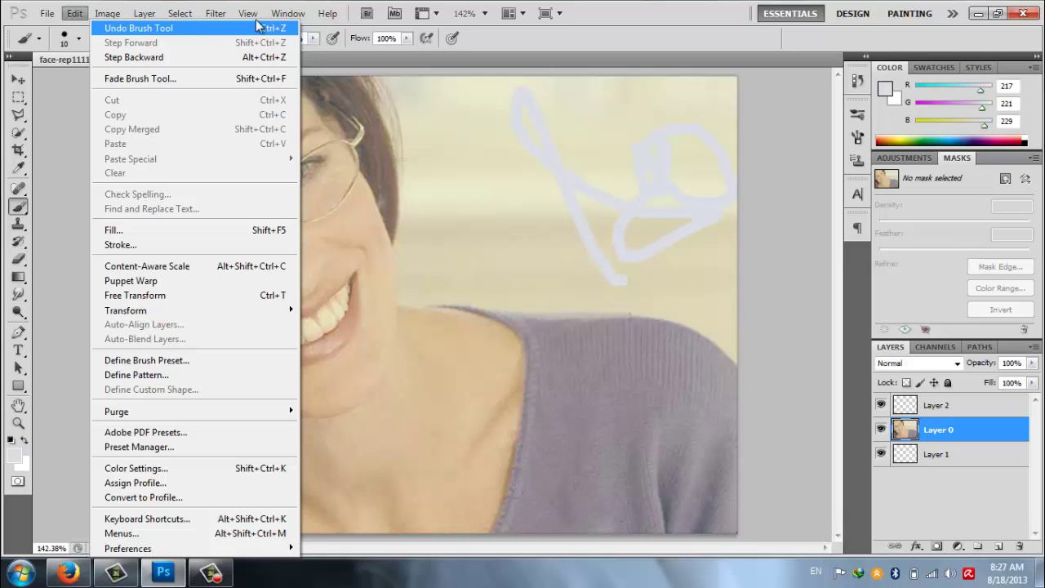
mouse_move(93, 14)
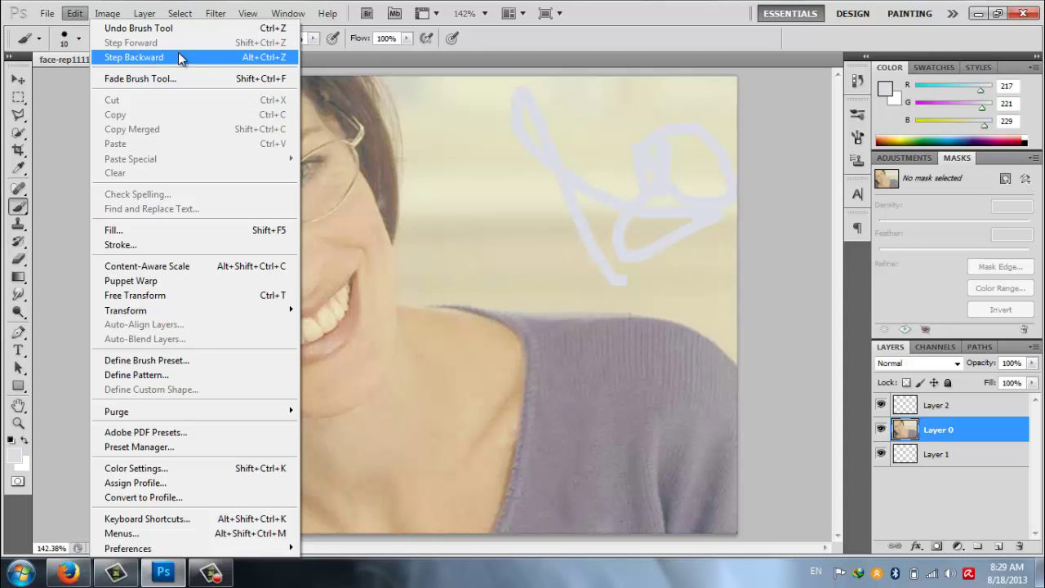
key(Up)
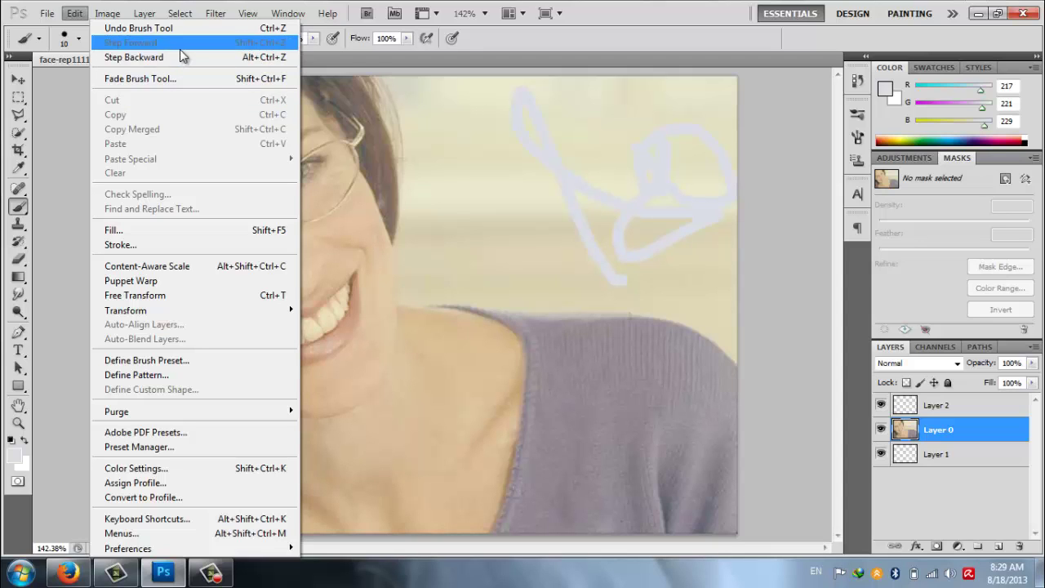